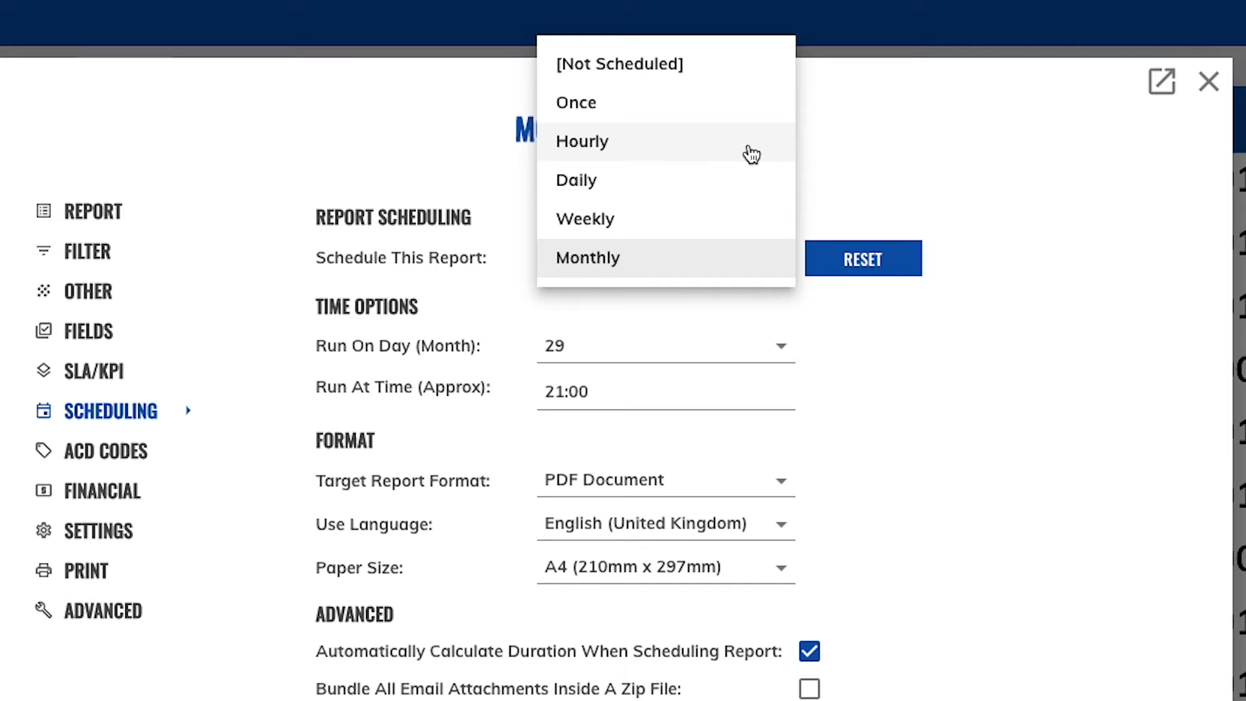
# - Schedule the report to run hourly and set its run minute within the hour to 25
pyautogui.click(751, 154)
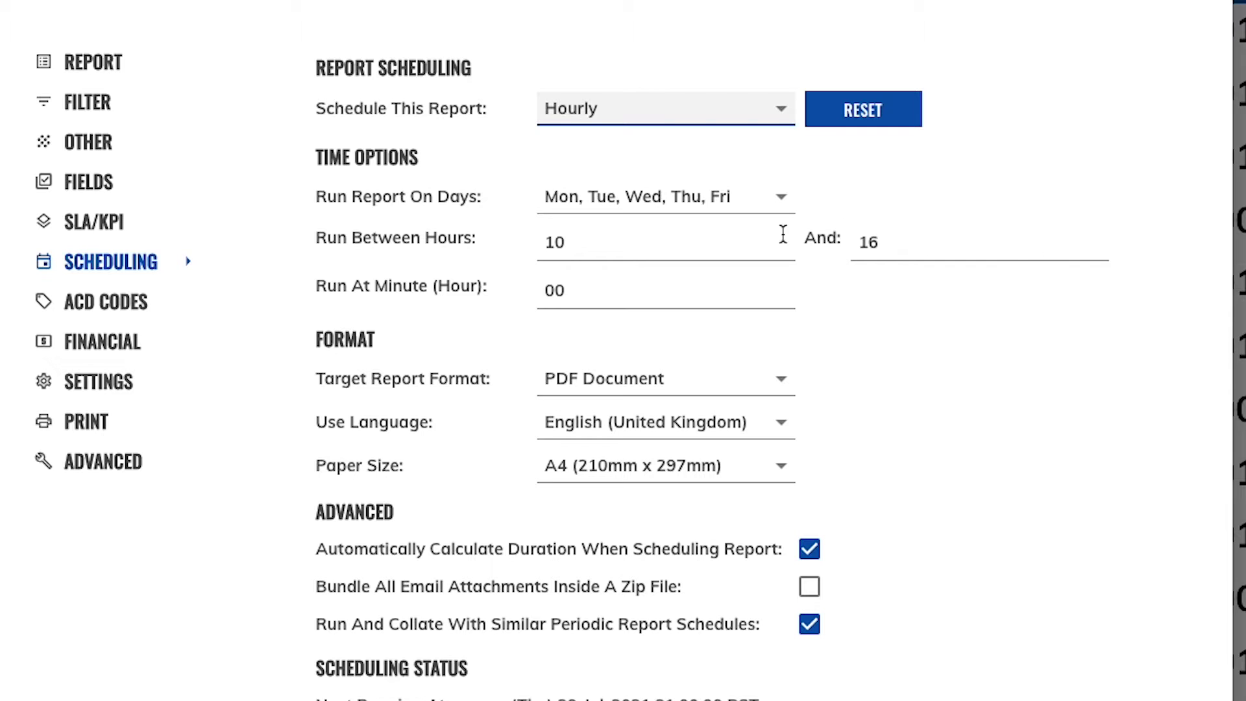
pyautogui.moveTo(653, 284); pyautogui.dragTo(542, 290)
pyautogui.click(872, 327)
pyautogui.moveTo(625, 292); pyautogui.dragTo(523, 302)
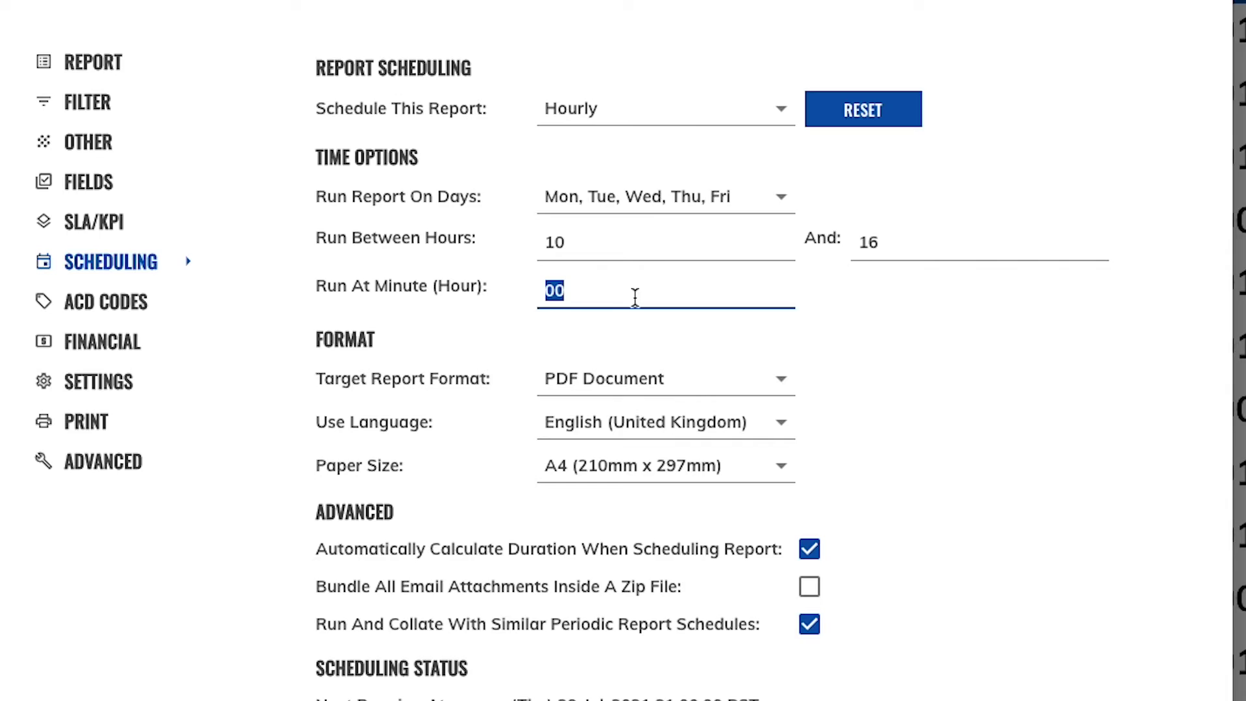
pyautogui.click(634, 298)
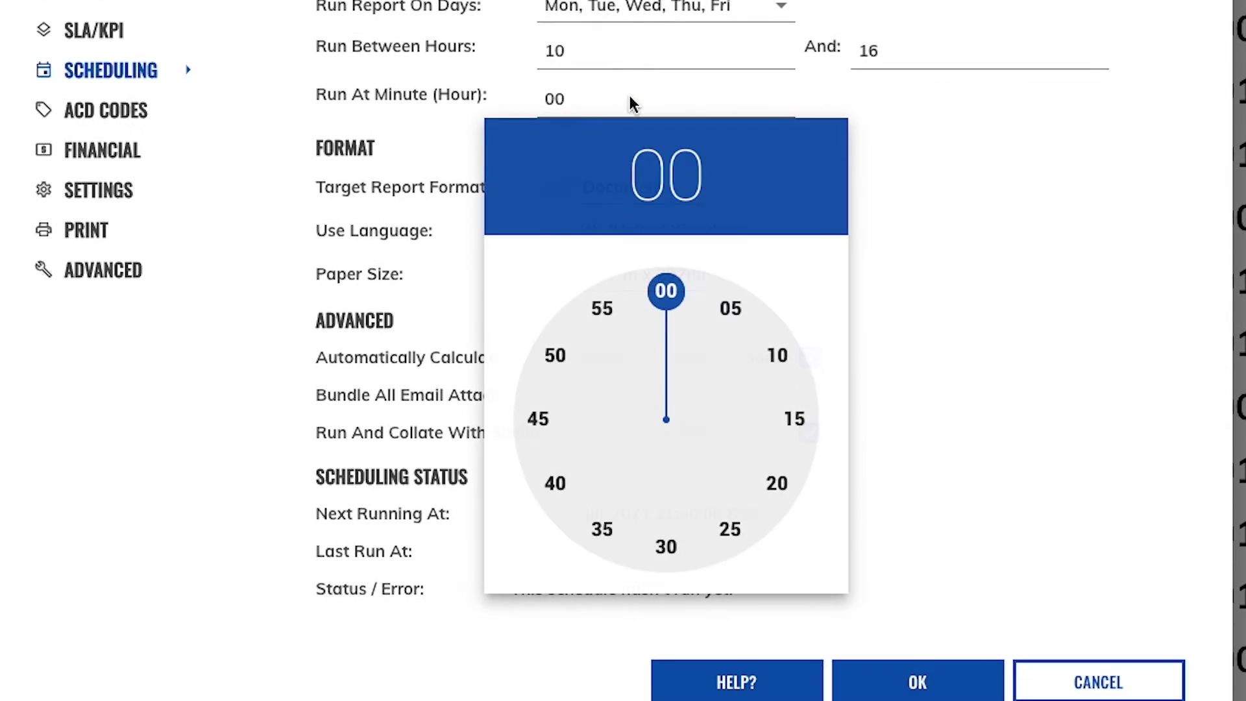
pyautogui.click(730, 529)
pyautogui.click(1004, 218)
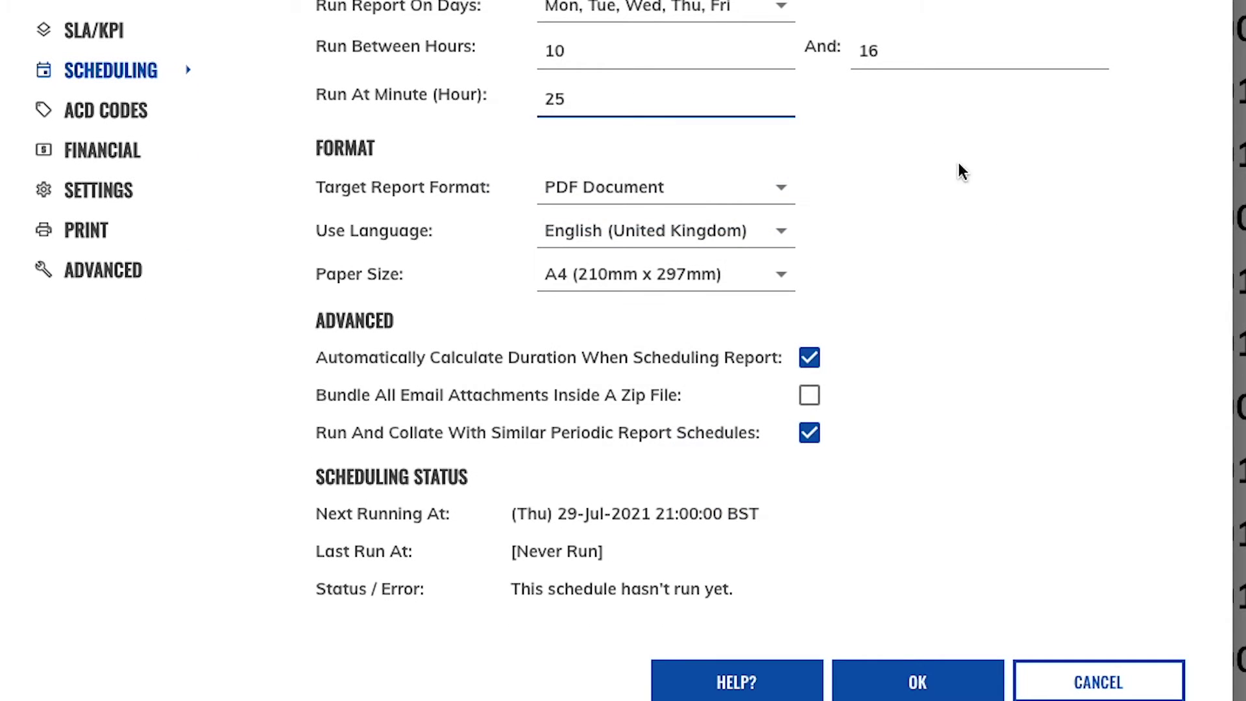
# - Try the Daily, Weekly and Monthly schedule frequencies in turn, and look at the run day choices for the monthly schedule
pyautogui.scroll(4, 743, 86)
pyautogui.click(727, 167)
pyautogui.click(672, 198)
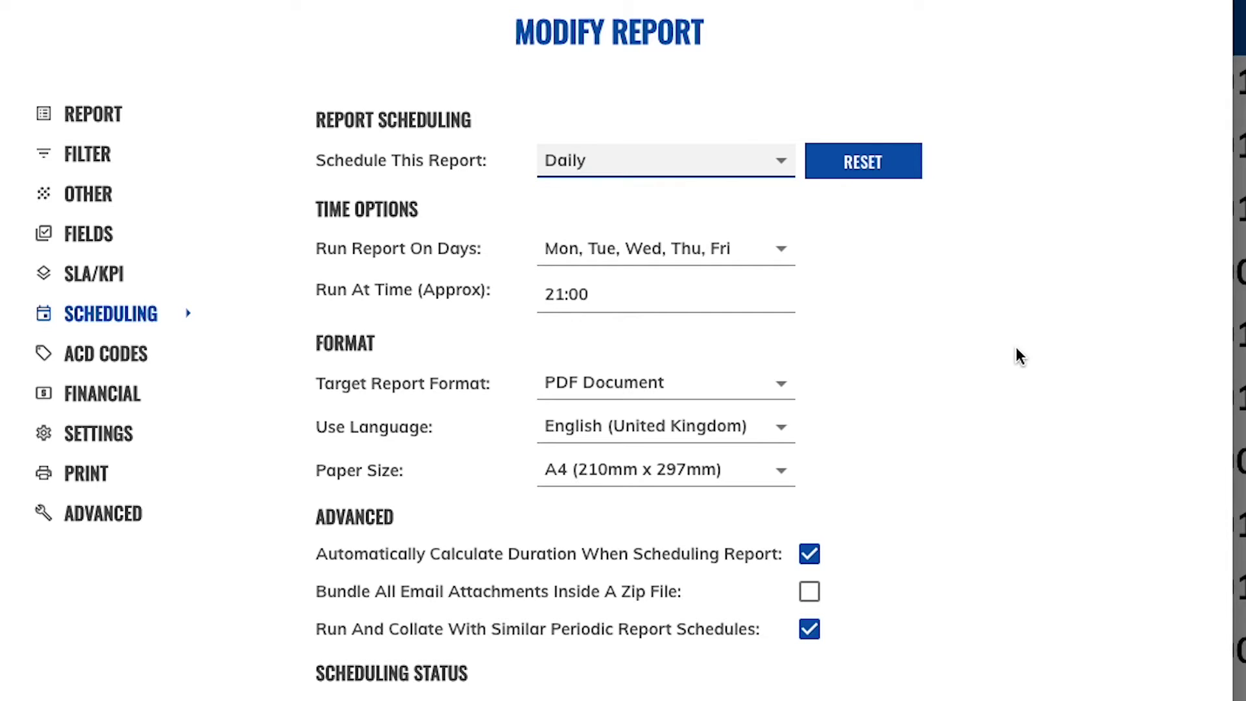
pyautogui.click(766, 172)
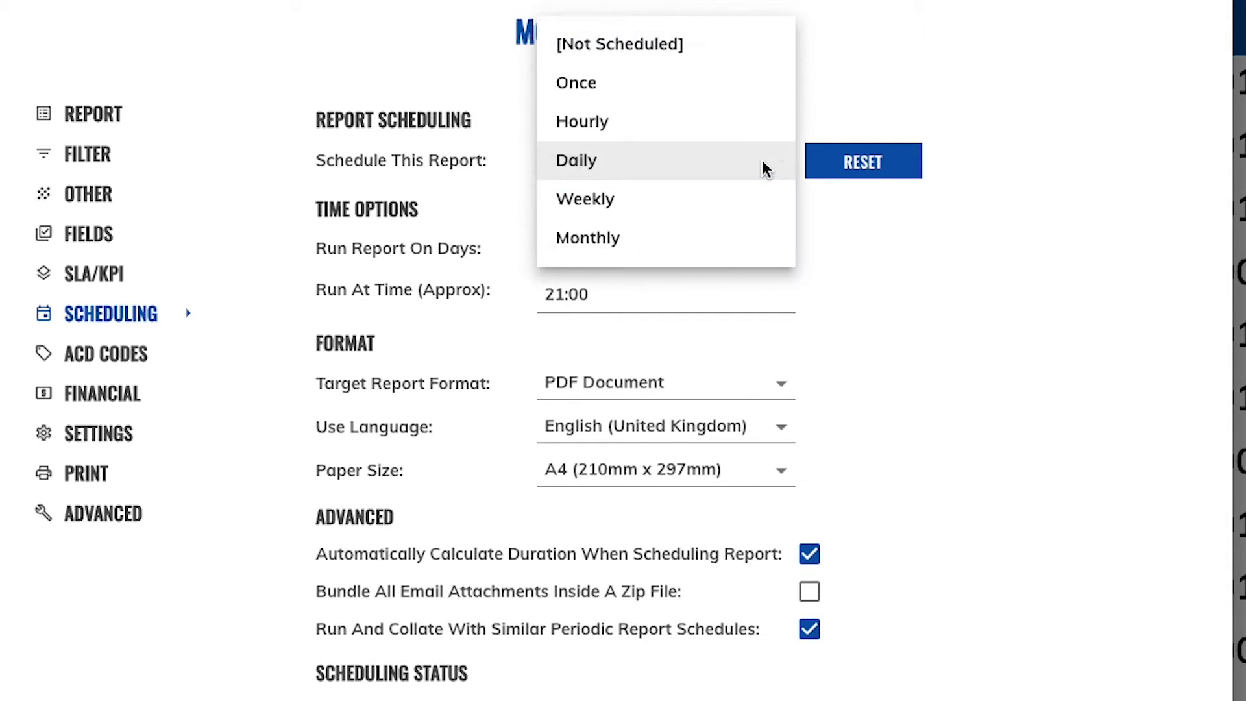
pyautogui.click(759, 203)
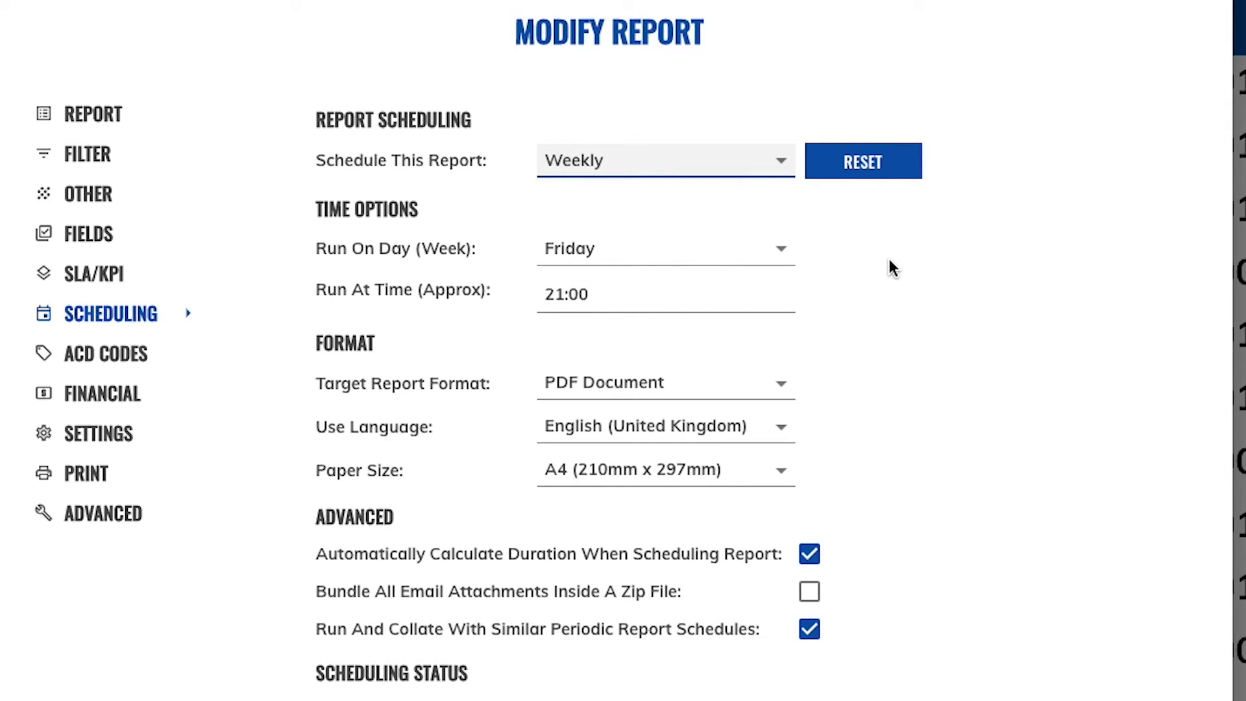
pyautogui.click(692, 170)
pyautogui.click(704, 197)
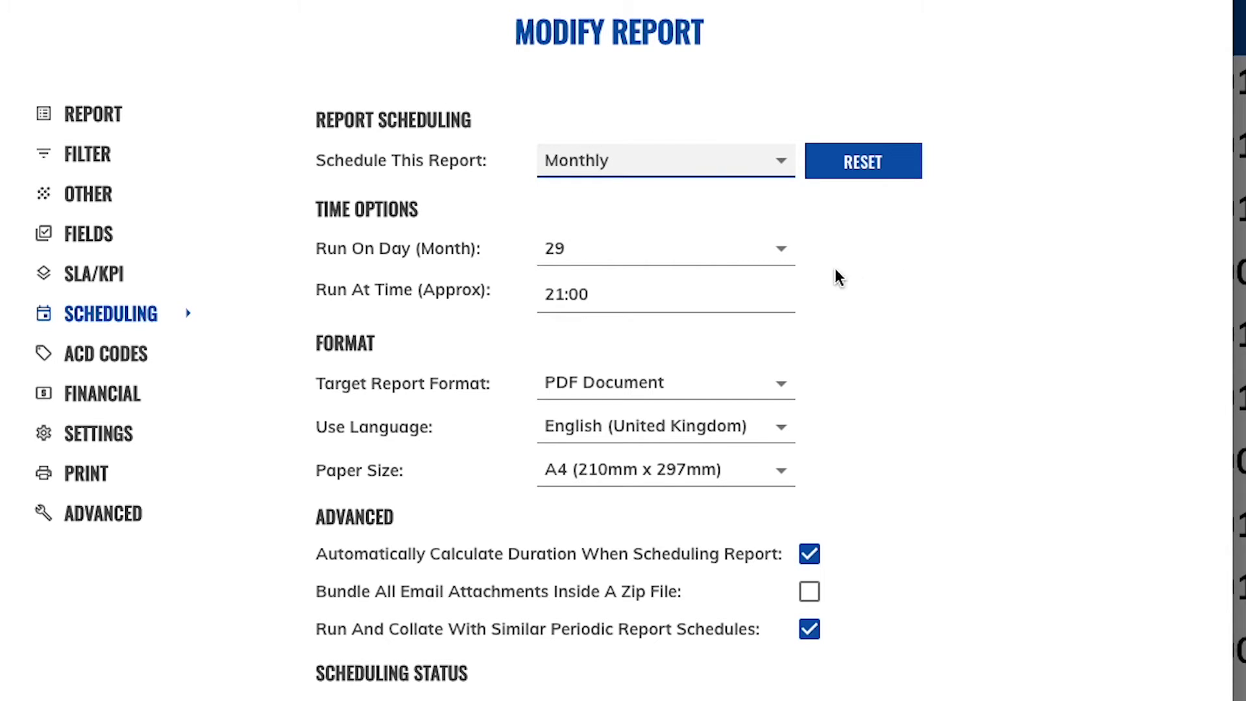
pyautogui.click(734, 255)
pyautogui.click(988, 268)
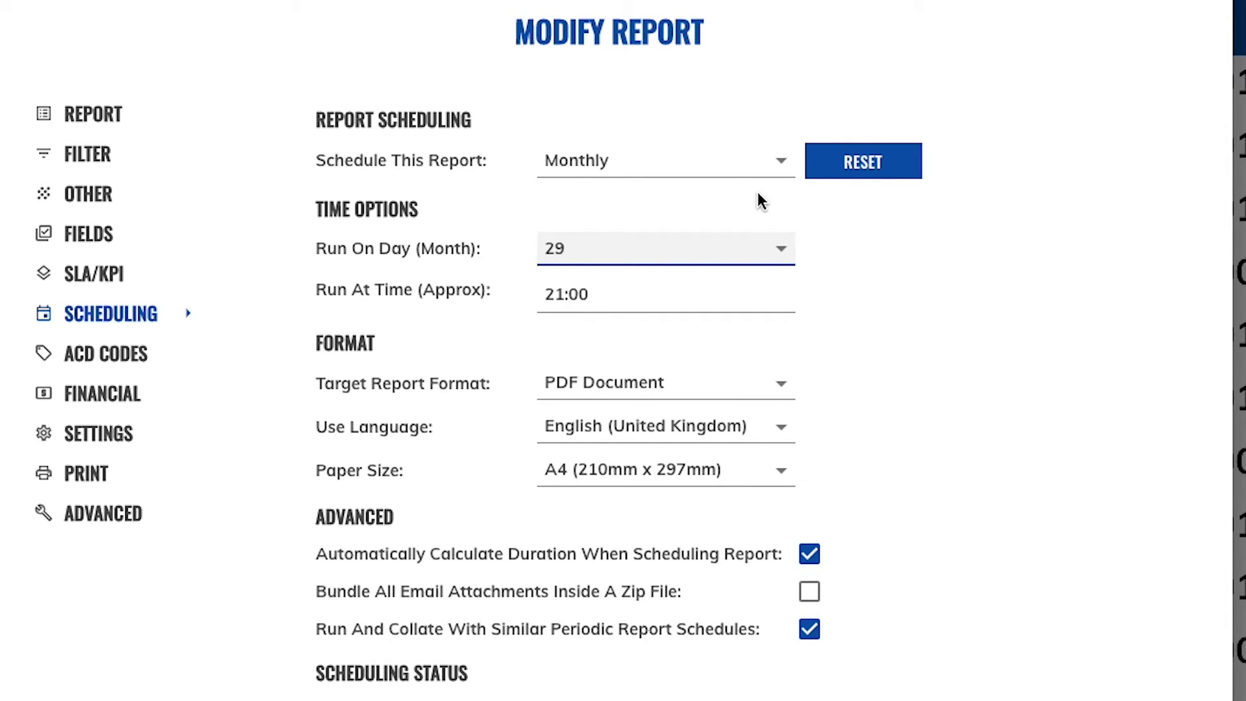
# - Switch the report schedule to Weekly and set its approximate run time to 20:00
pyautogui.click(737, 172)
pyautogui.click(694, 154)
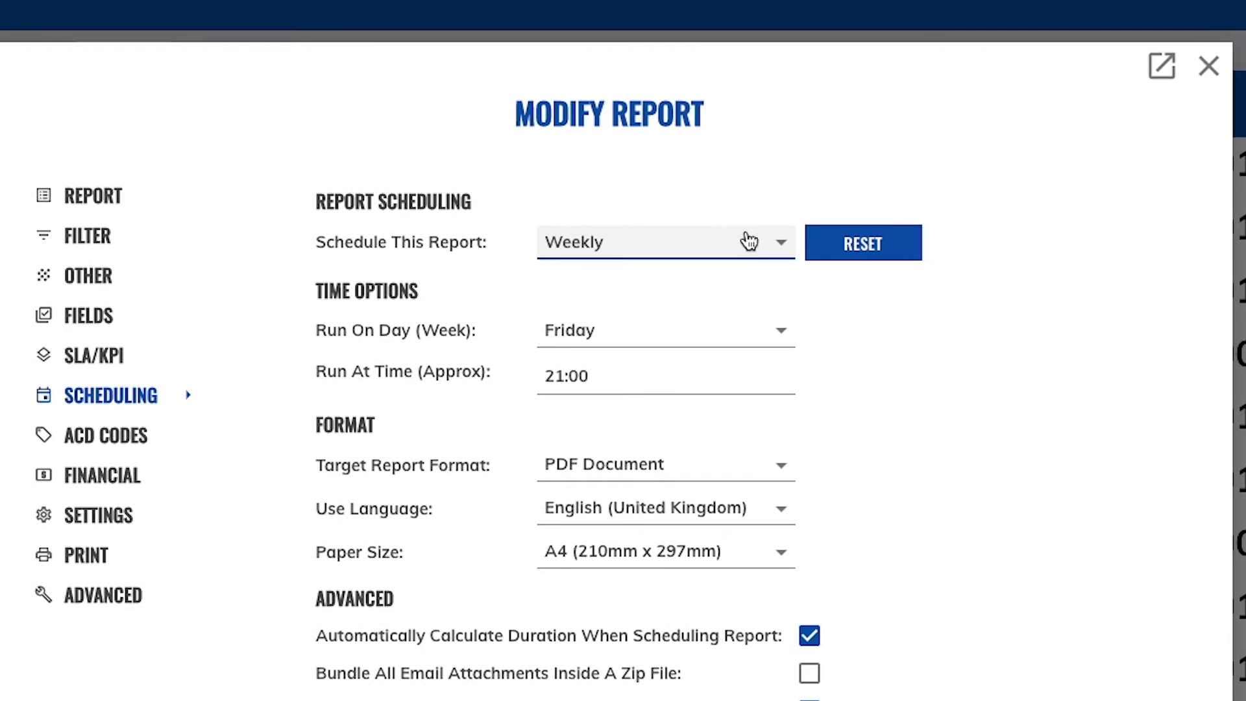
pyautogui.click(642, 375)
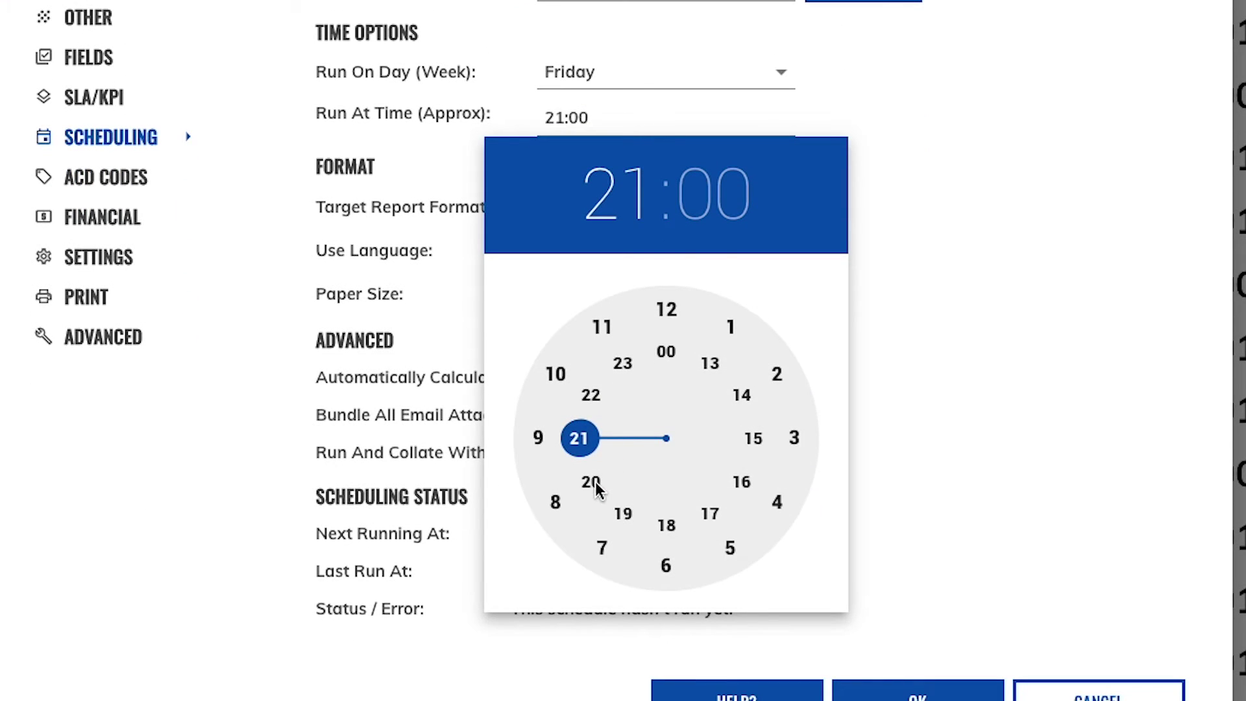
pyautogui.click(594, 485)
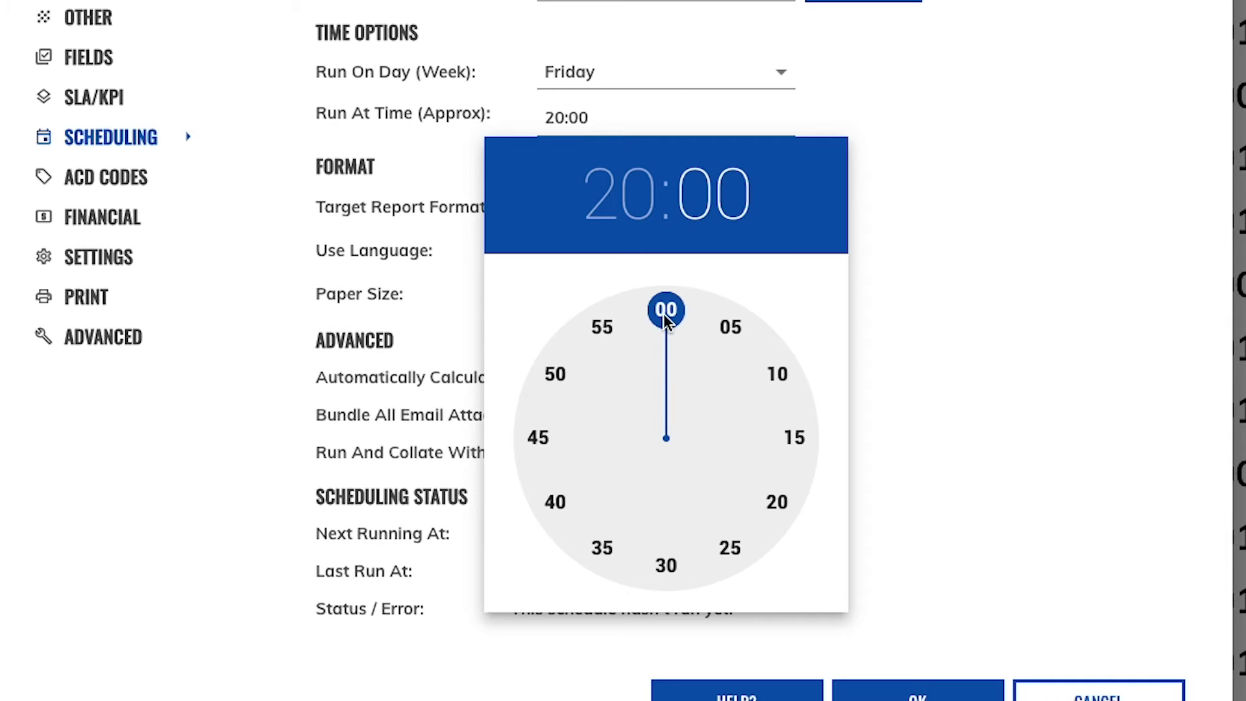
pyautogui.click(878, 229)
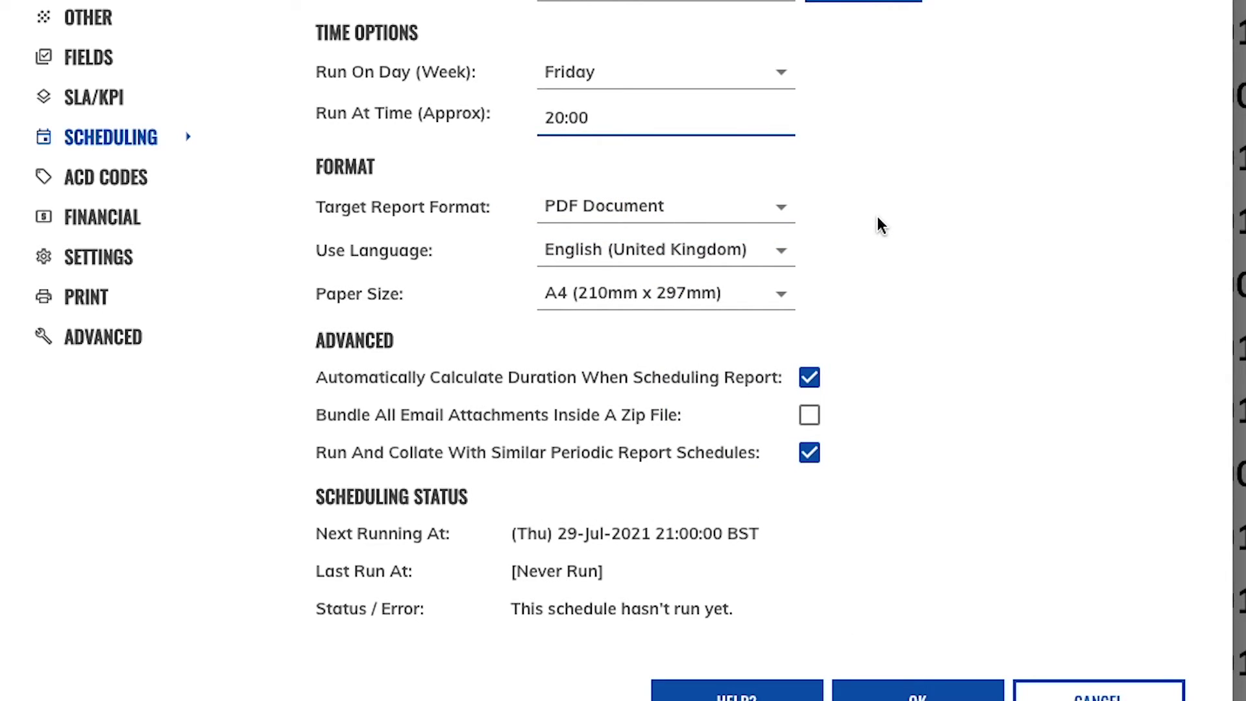
# - Set the target report format to CSV Export and the schedule frequency to Hourly
pyautogui.click(784, 207)
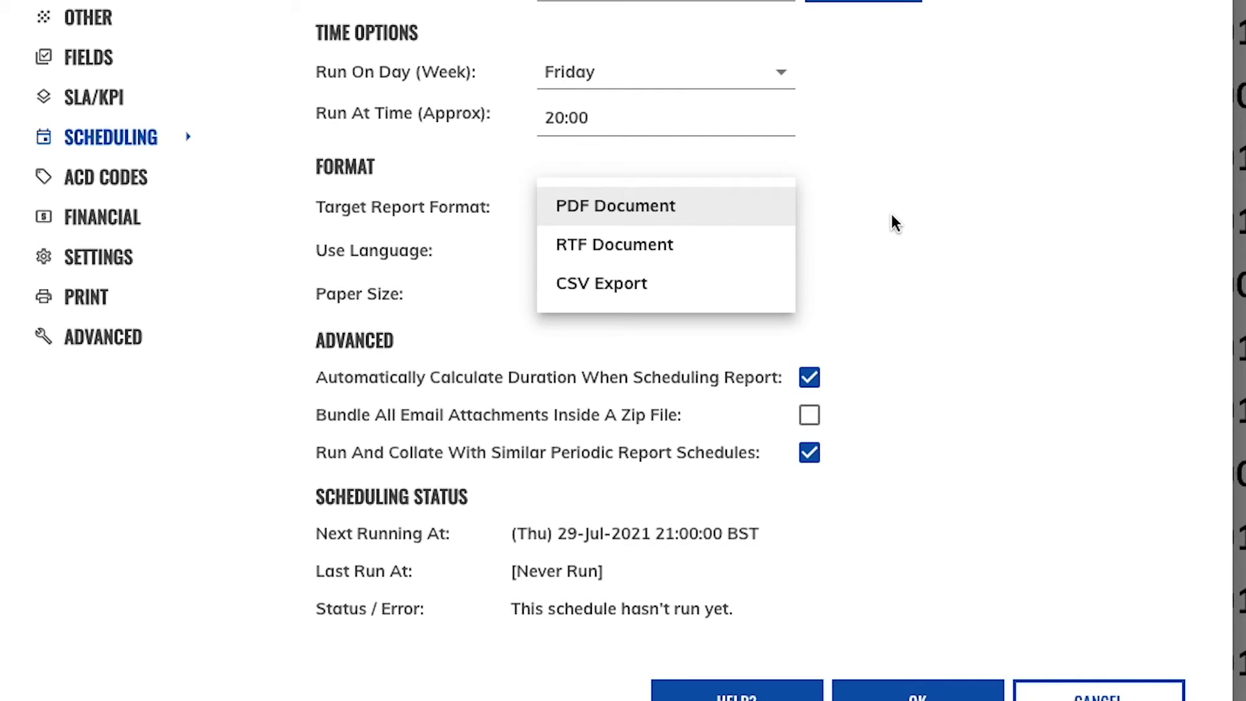
pyautogui.click(707, 292)
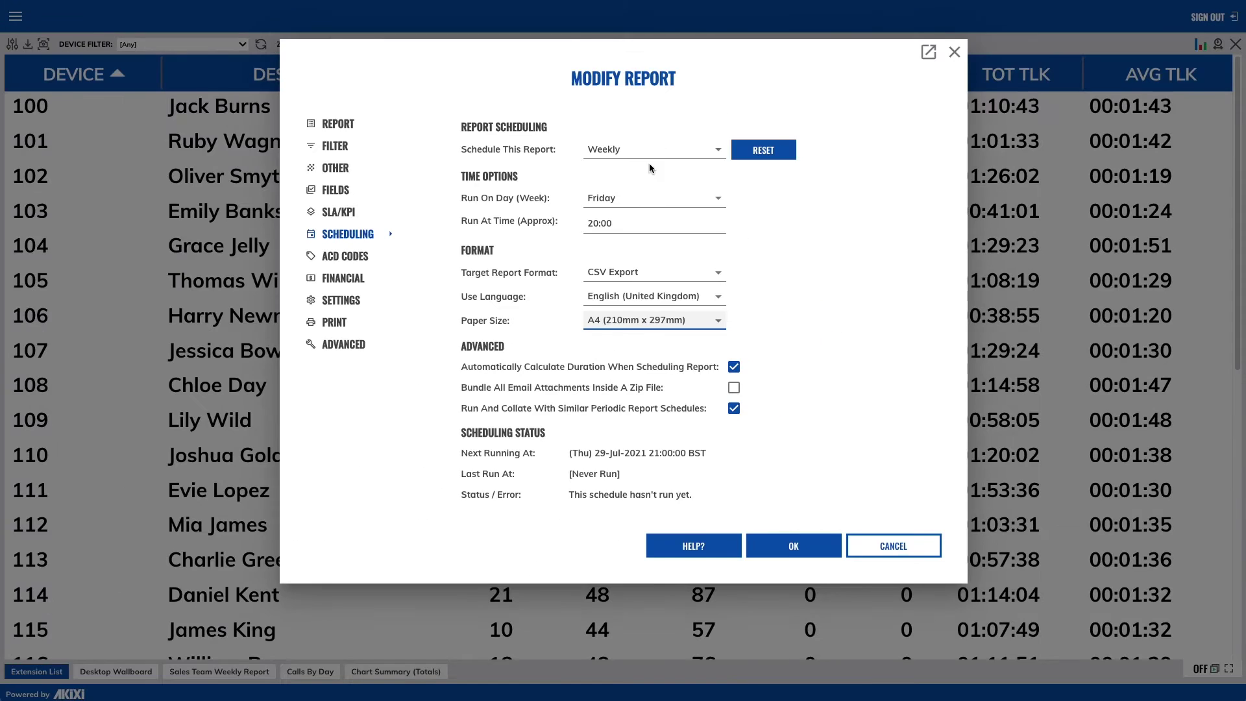
pyautogui.click(649, 151)
pyautogui.click(640, 109)
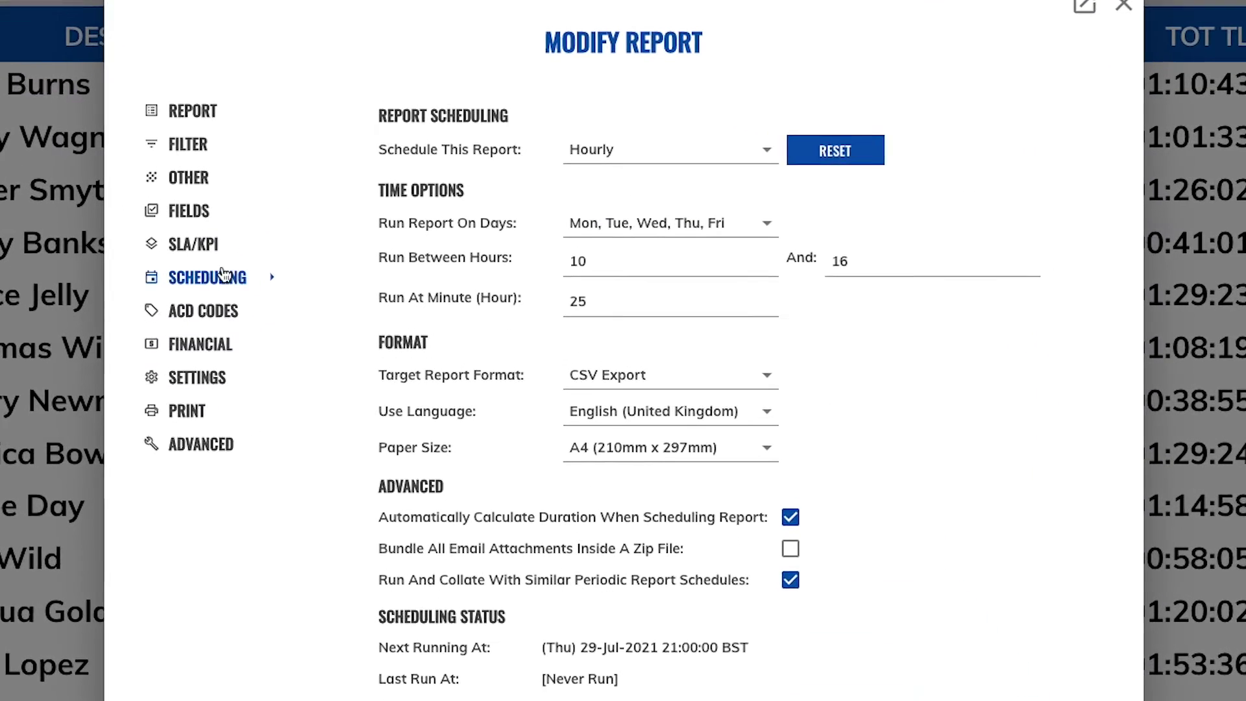
# - Check the report's date/time period, and turn off automatic duration calculation in the scheduling options
pyautogui.click(129, 110)
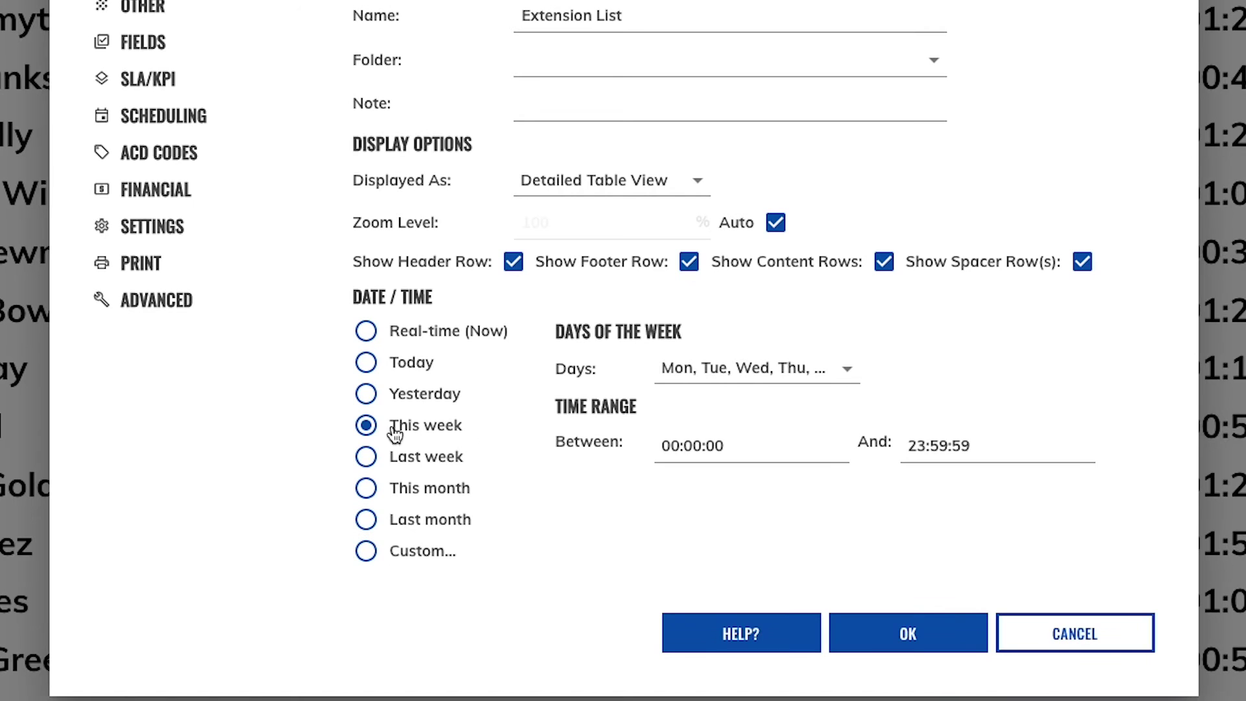
pyautogui.click(162, 116)
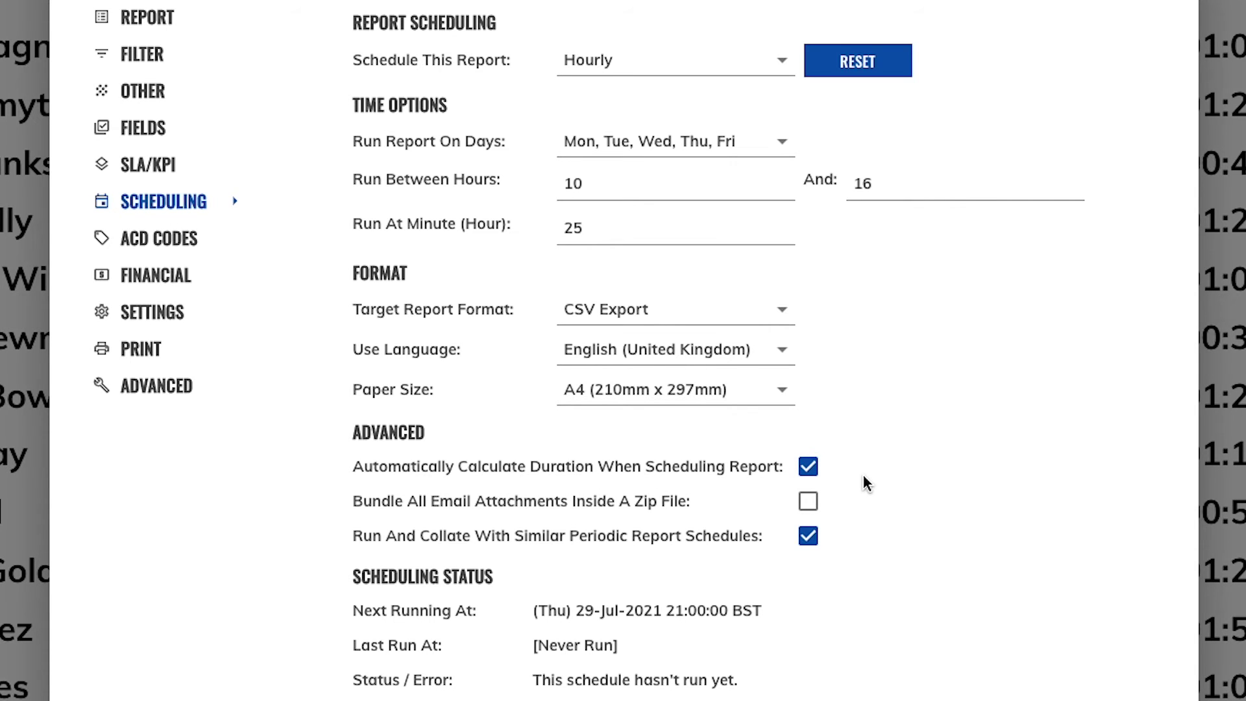
pyautogui.click(806, 472)
pyautogui.click(808, 467)
pyautogui.click(808, 469)
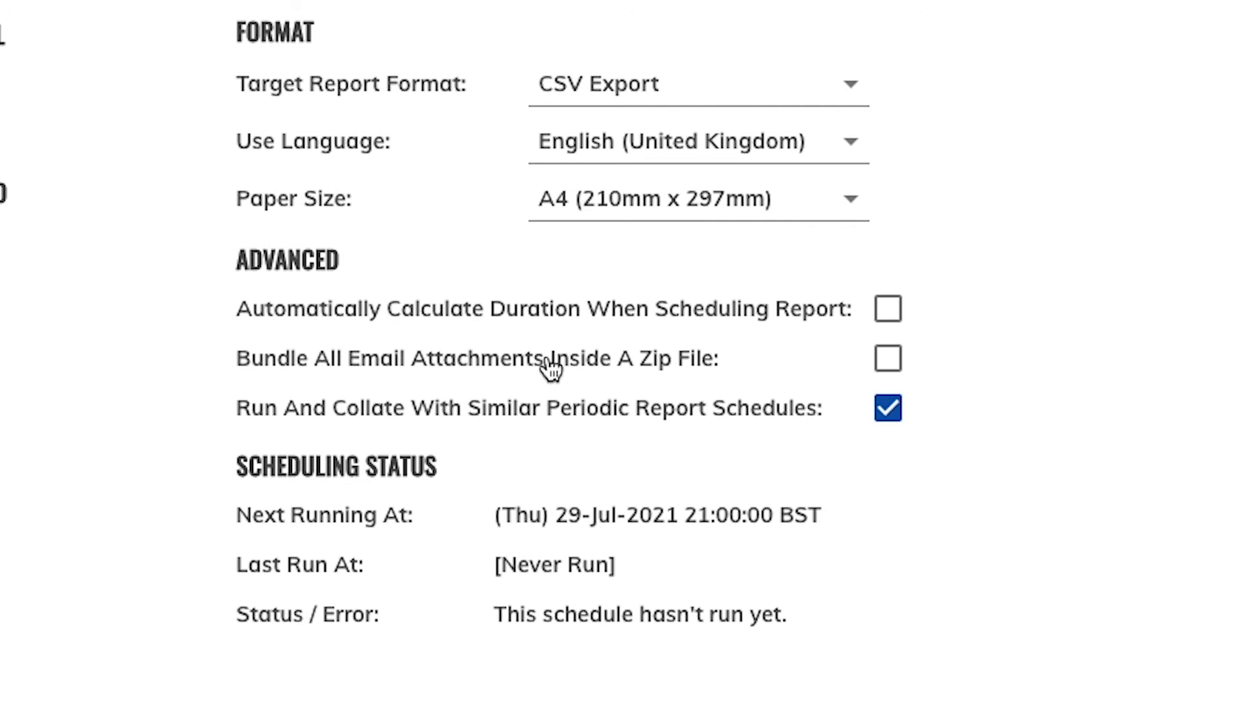
# - Enable bundling all email attachments inside a zip file, and switch collating with similar periodic report schedules off and on again
pyautogui.moveTo(526, 363); pyautogui.dragTo(786, 376)
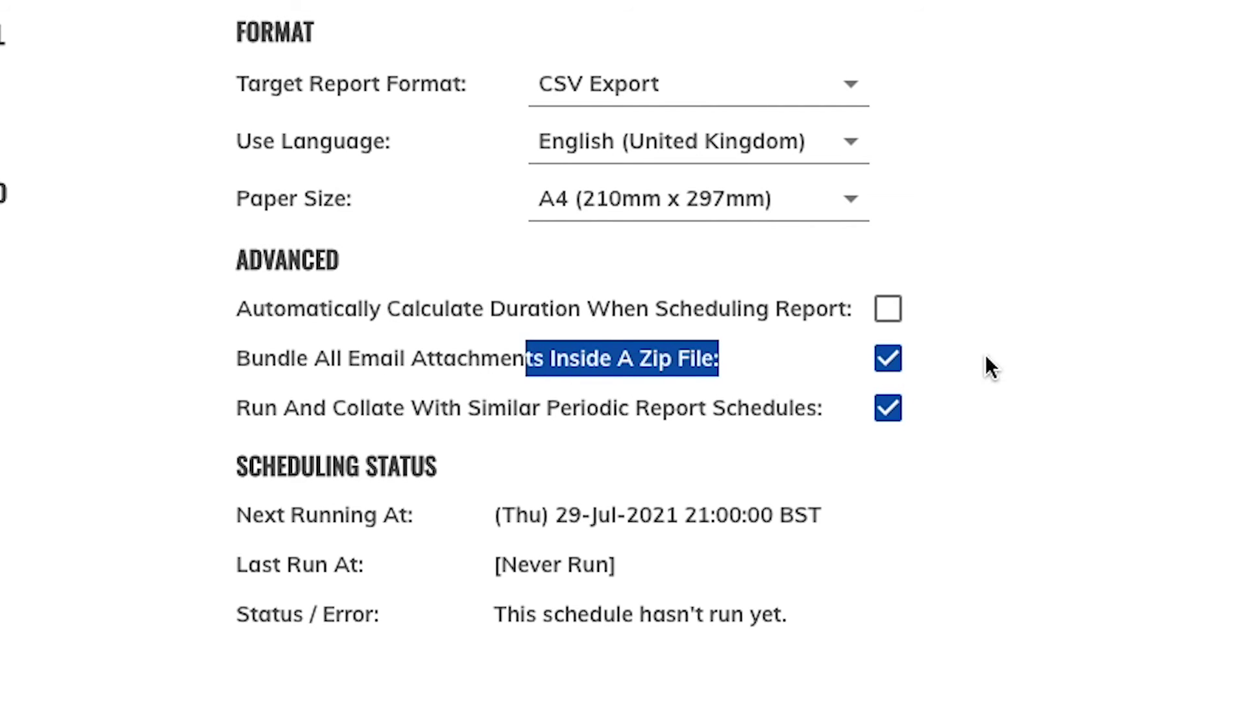
pyautogui.click(998, 365)
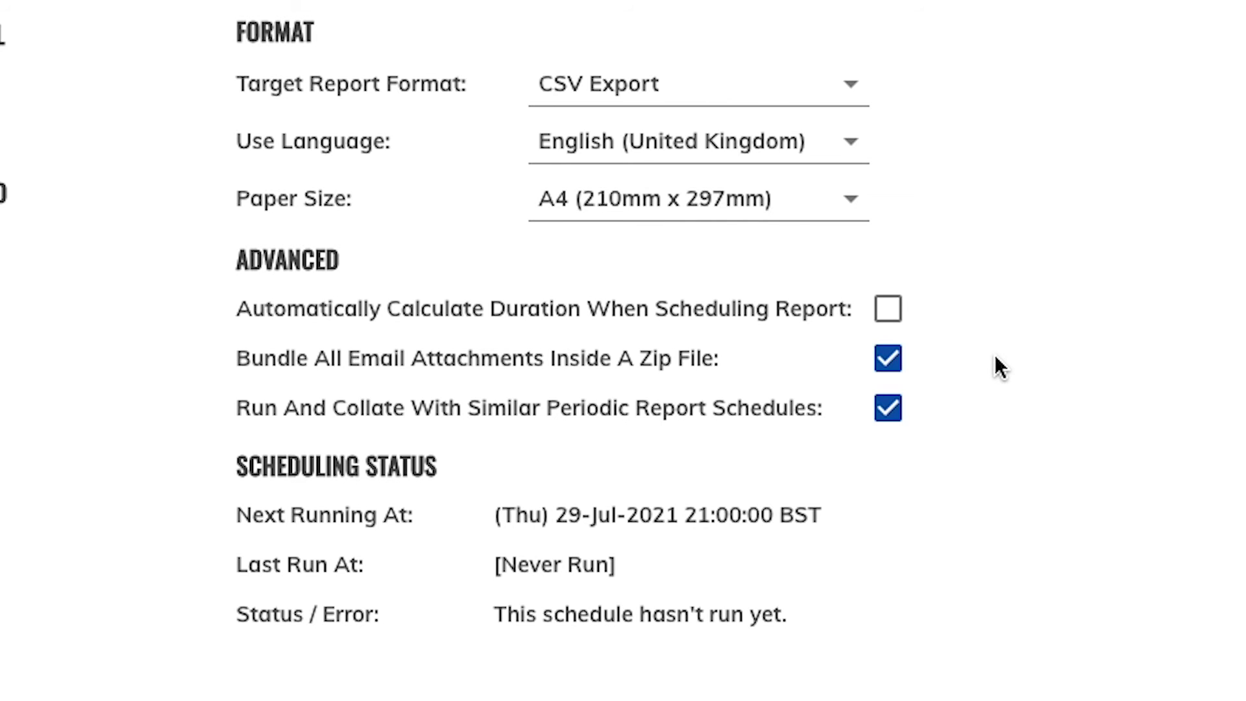
pyautogui.moveTo(793, 419); pyautogui.dragTo(243, 419)
pyautogui.click(890, 416)
pyautogui.click(891, 416)
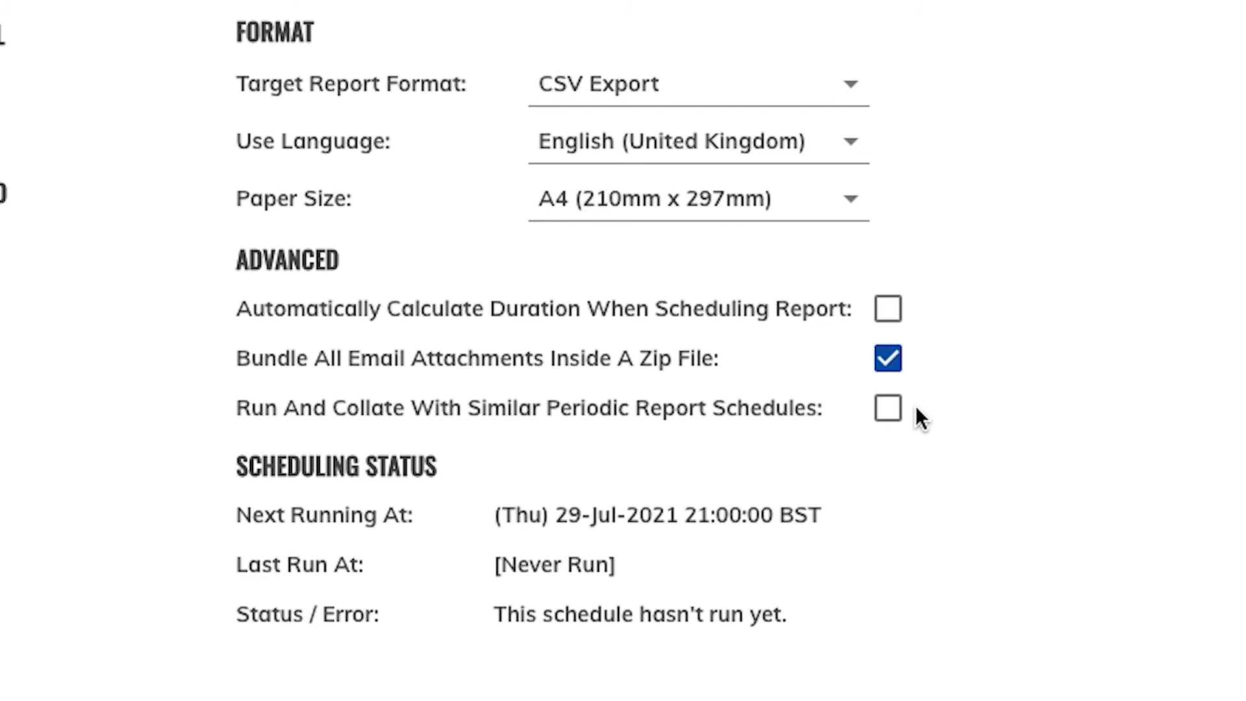
pyautogui.click(889, 416)
# - Examine the advanced CSV export output choices for percent, date/time and duration fields
pyautogui.click(123, 497)
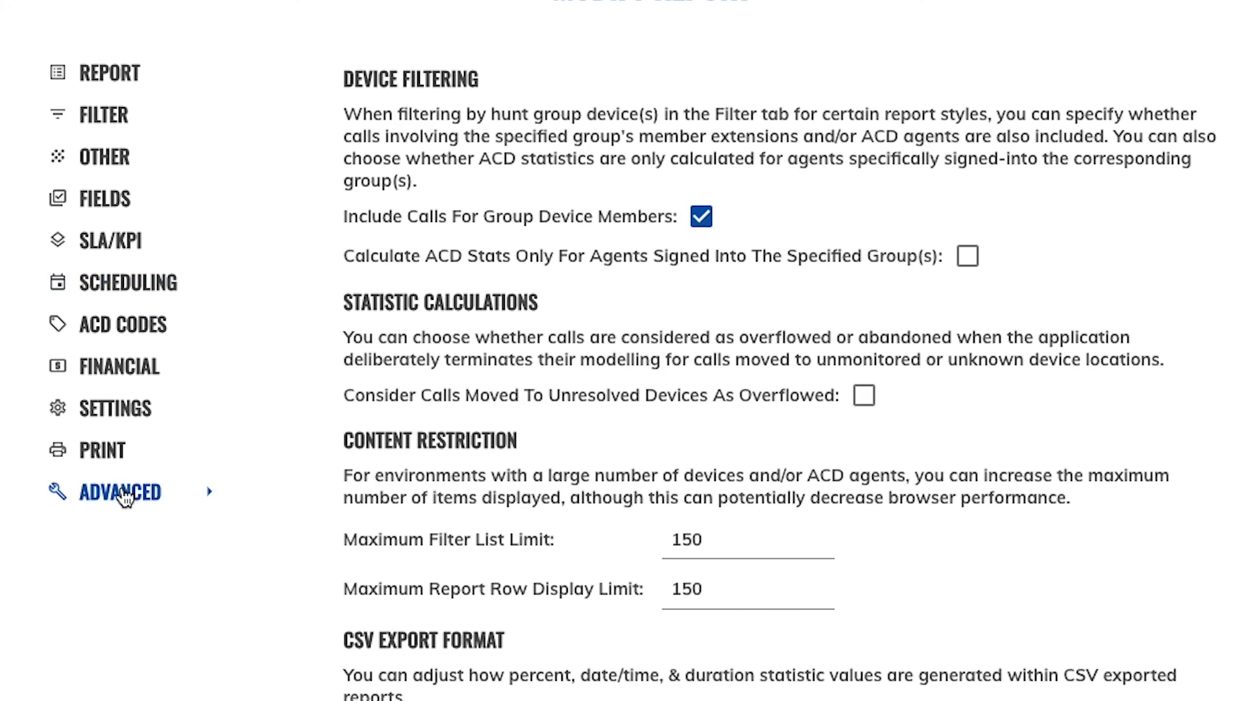
pyautogui.click(963, 364)
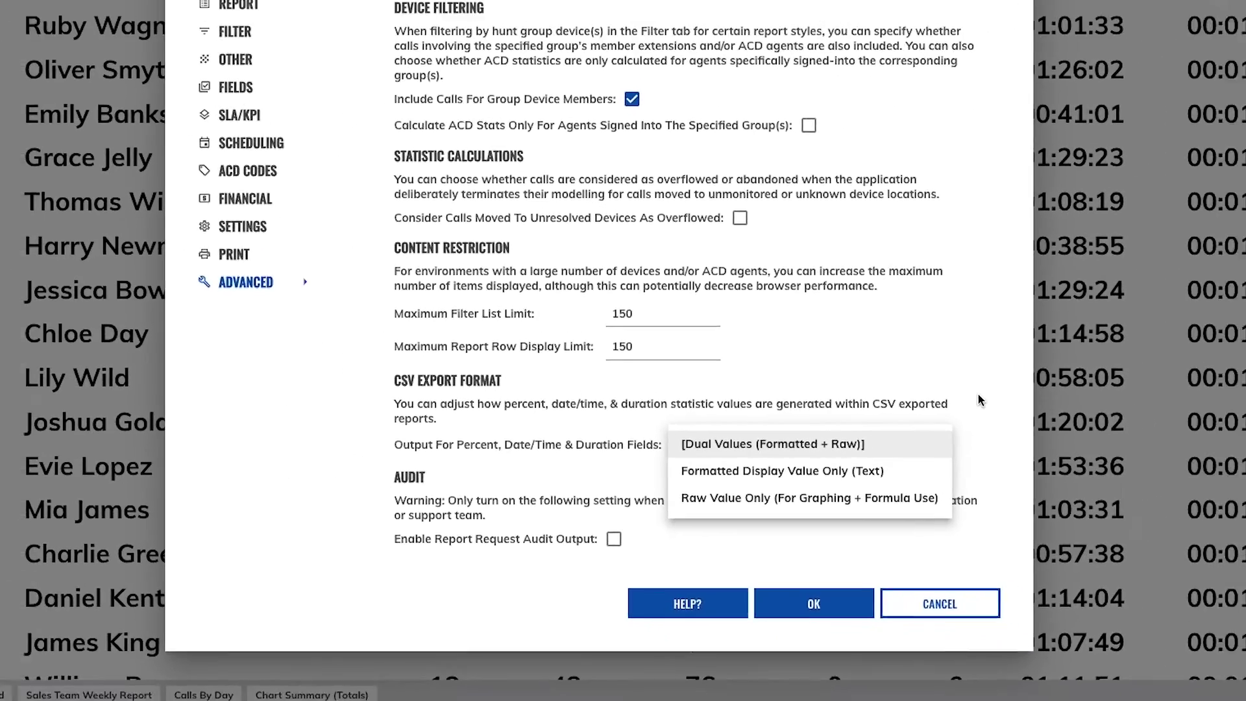
pyautogui.click(979, 396)
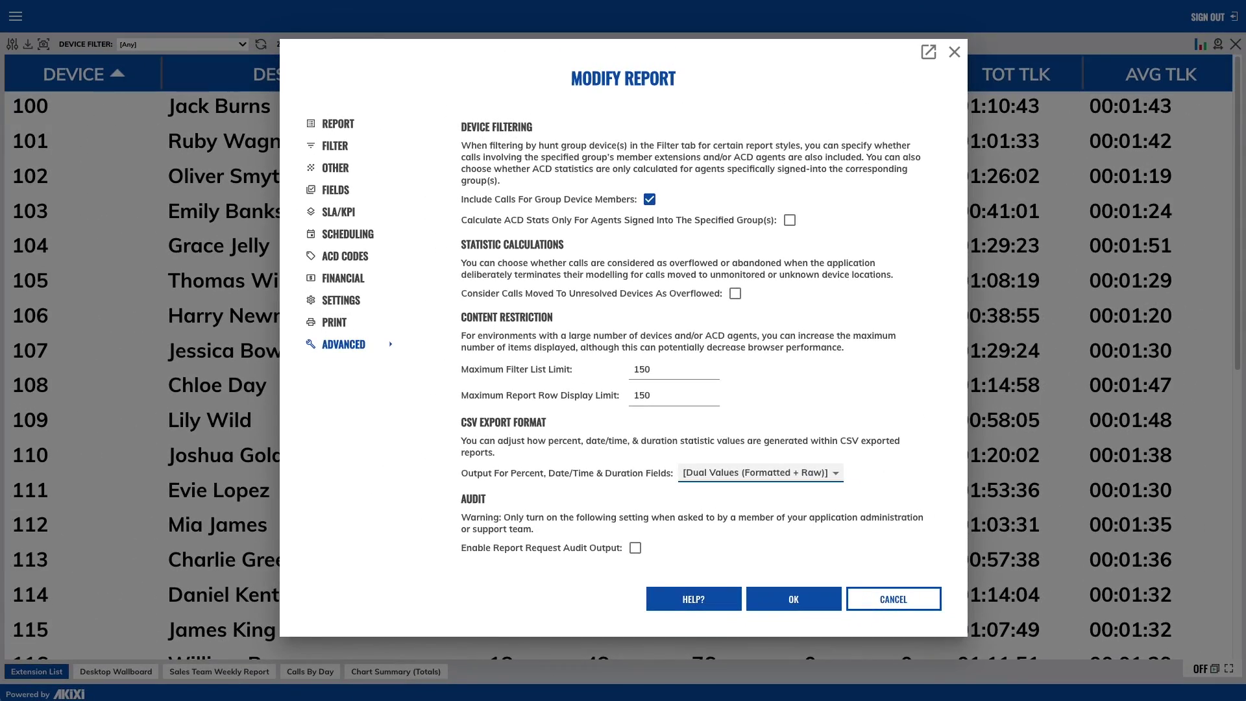
# - Return to the report's scheduling settings and review the scheduling status details
pyautogui.click(321, 236)
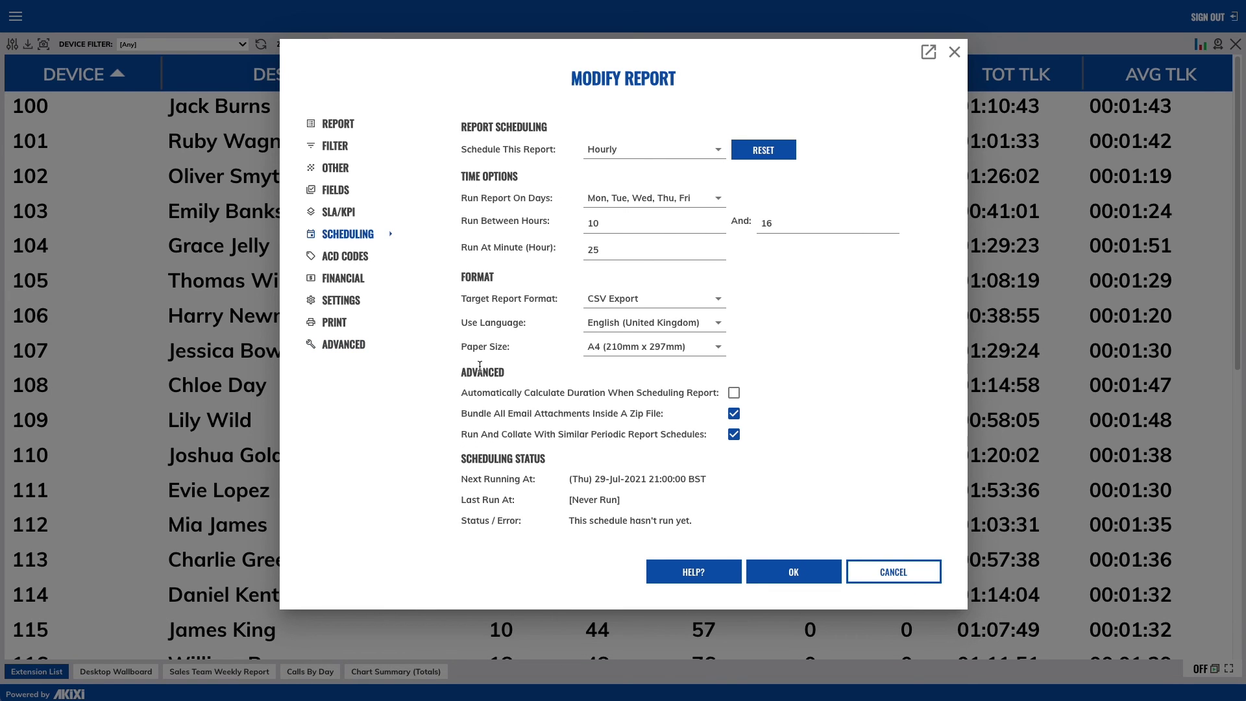
pyautogui.moveTo(462, 458); pyautogui.dragTo(729, 529)
pyautogui.click(728, 528)
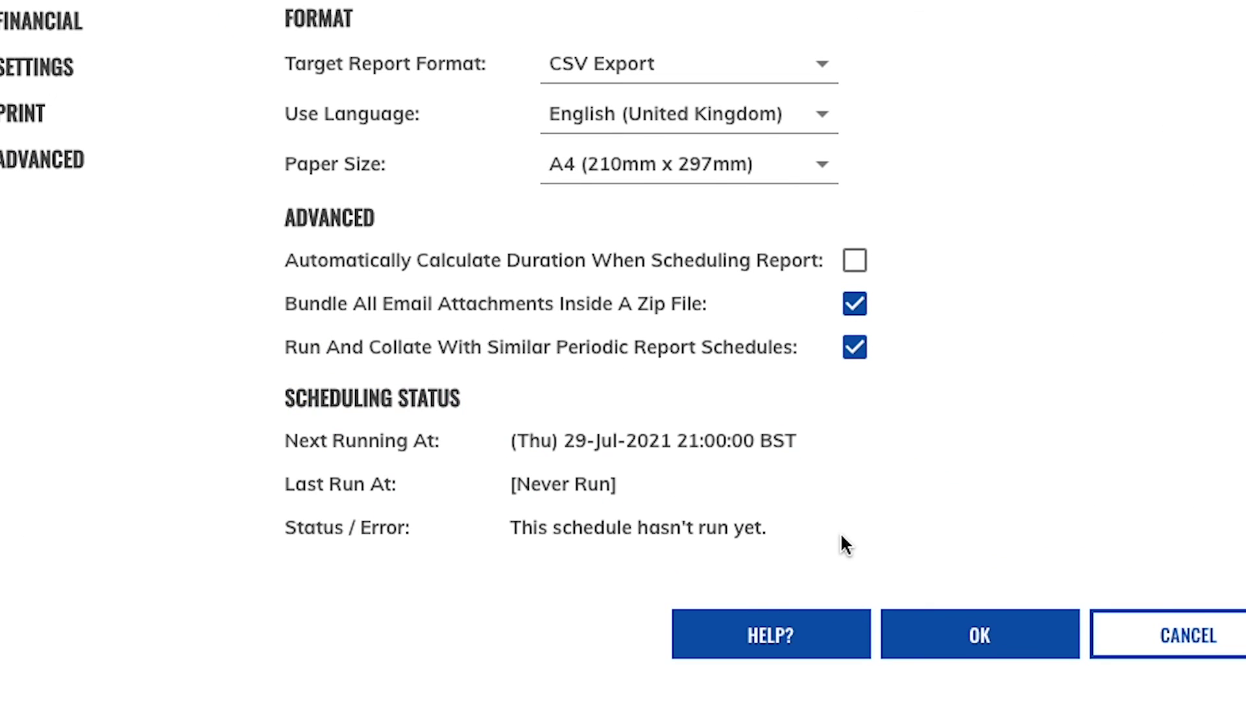